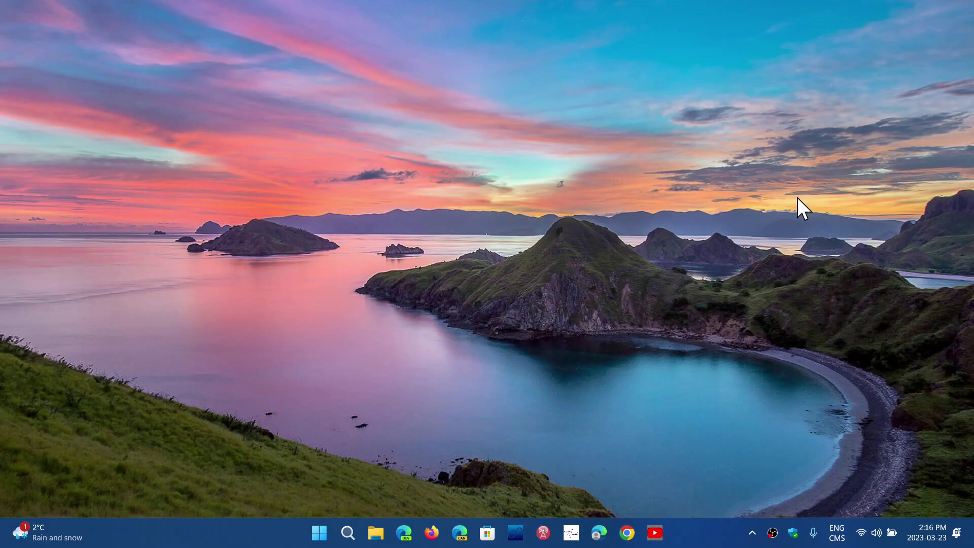
# - Check Core isolation in Windows Security's Device security: memory integrity off, LSA protection on
pyautogui.click(793, 532)
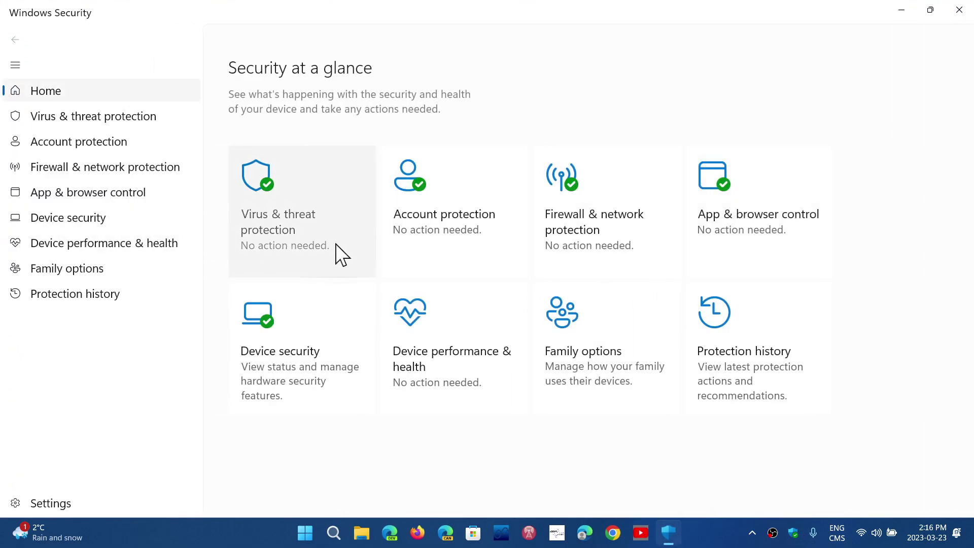
pyautogui.click(296, 367)
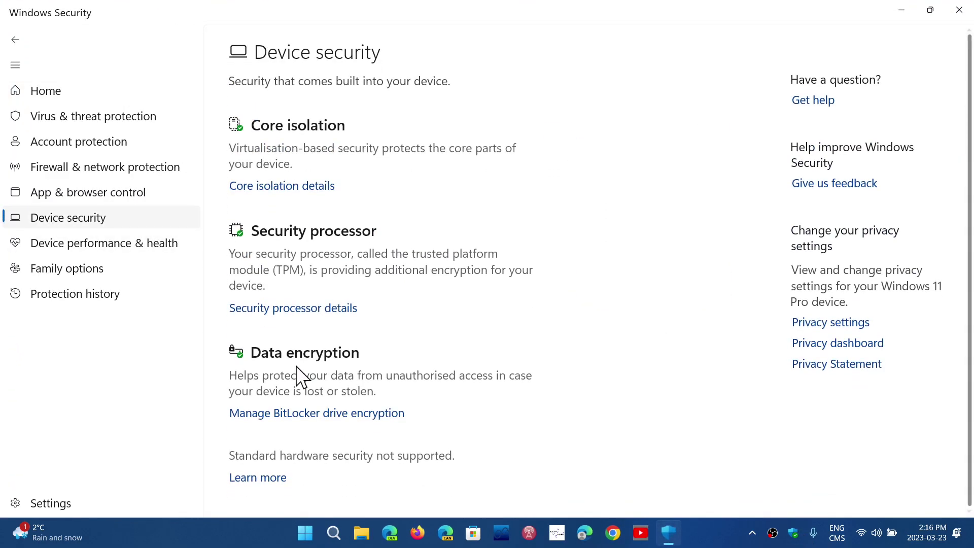
pyautogui.click(289, 187)
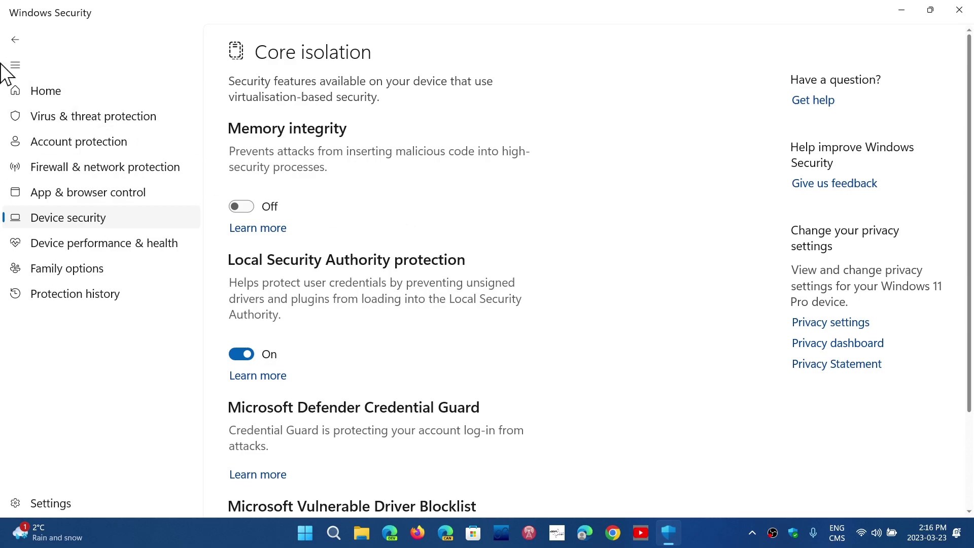
pyautogui.click(15, 40)
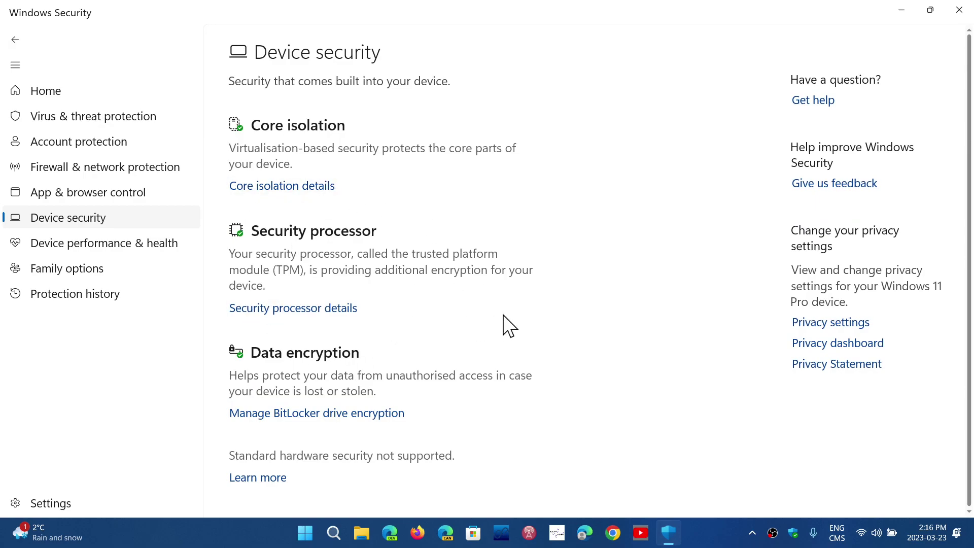
# - Review the security processor details showing an AMD TPM 2.0 ready, then close Windows Security
pyautogui.click(335, 309)
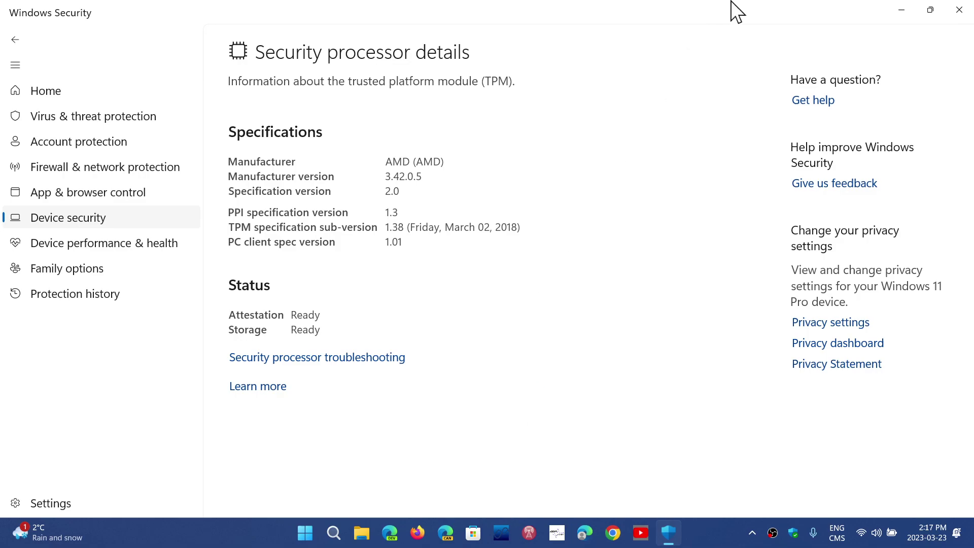
pyautogui.click(964, 22)
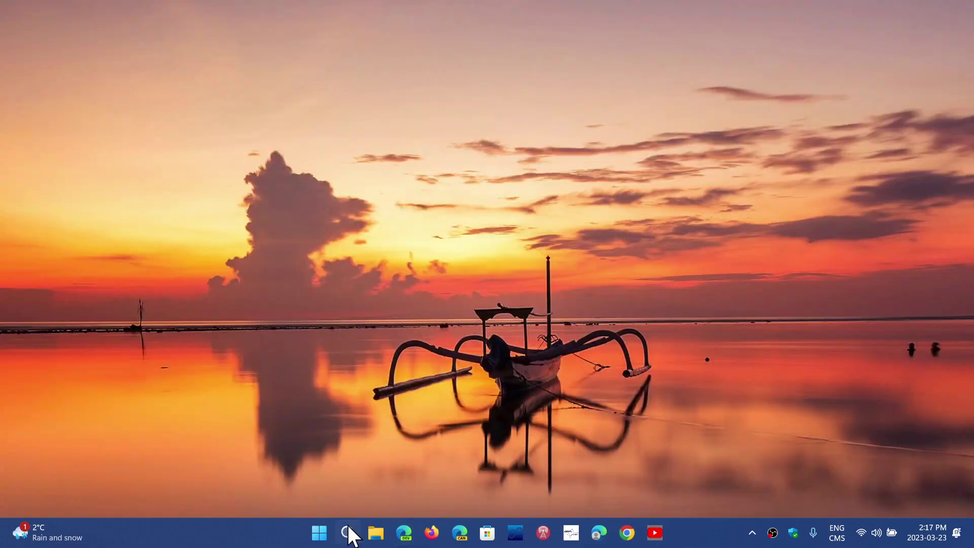
# - Launch tpm.msc from Windows Search to open the TPM Management console
pyautogui.click(348, 533)
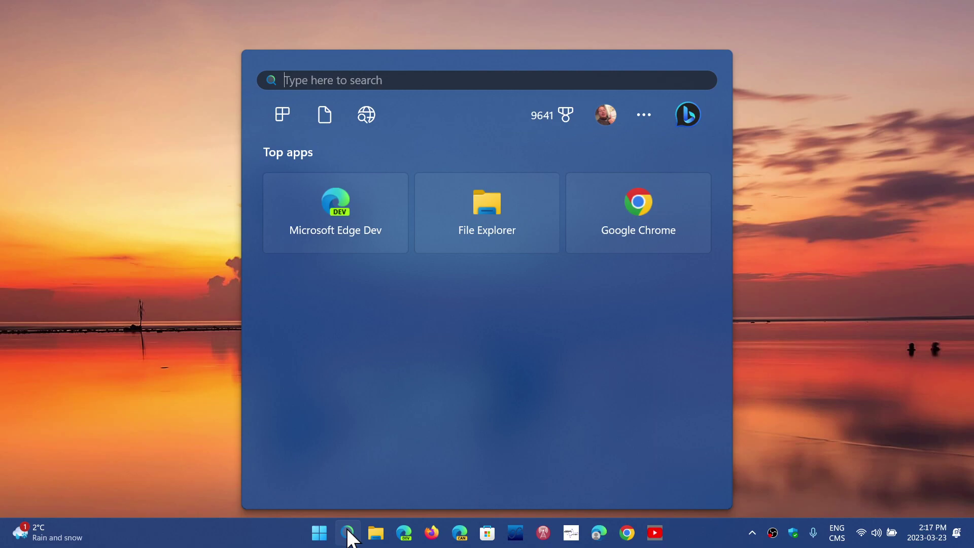
pyautogui.write('tpm.')
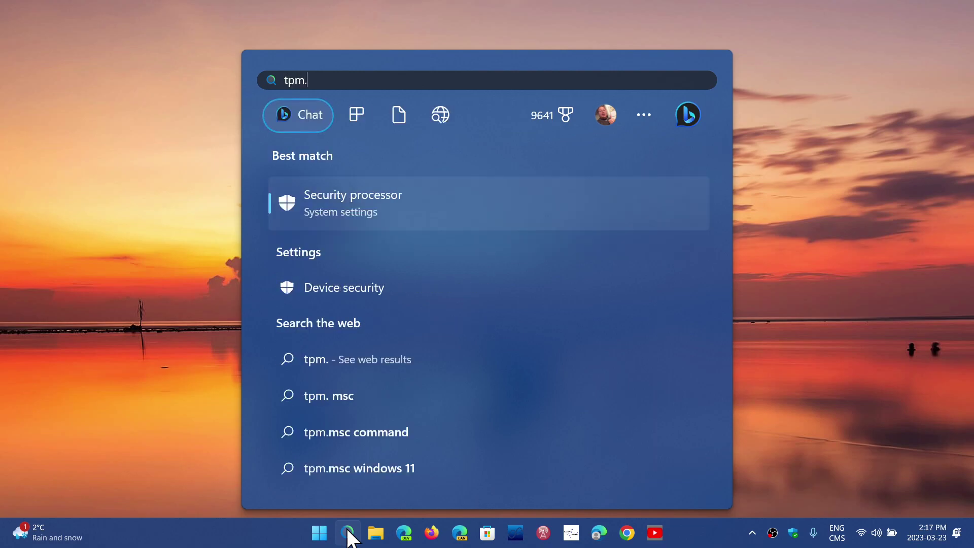
pyautogui.write('msc')
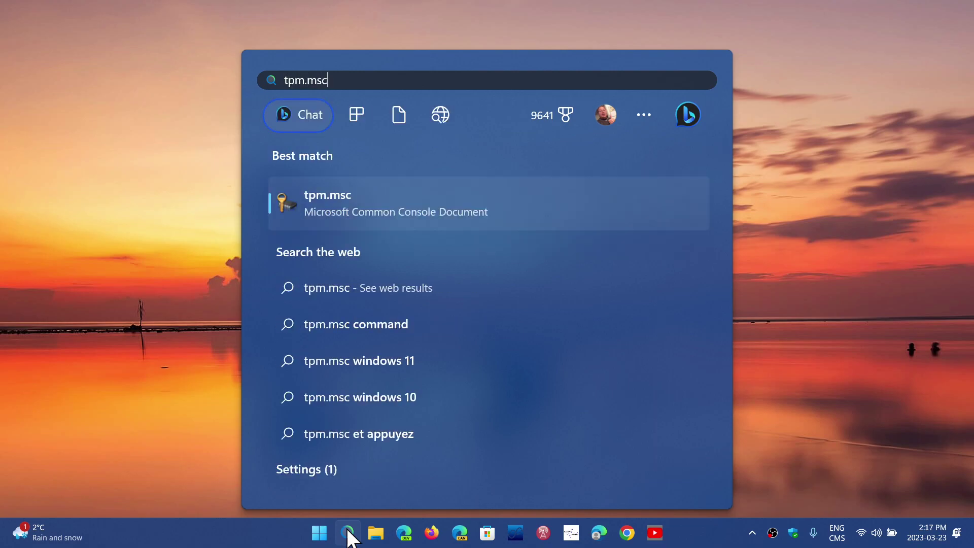
pyautogui.press('Return')
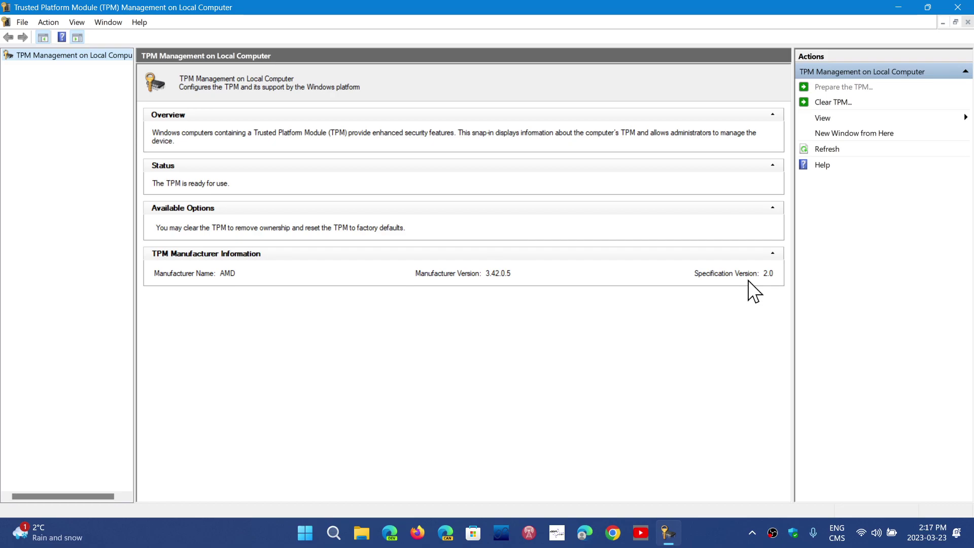
# - Close the TPM Management console window
pyautogui.click(957, 7)
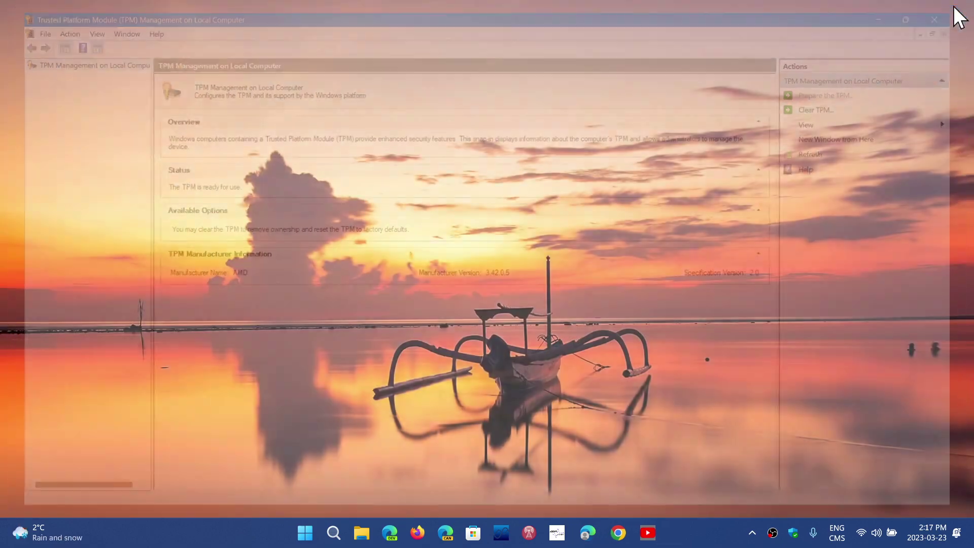